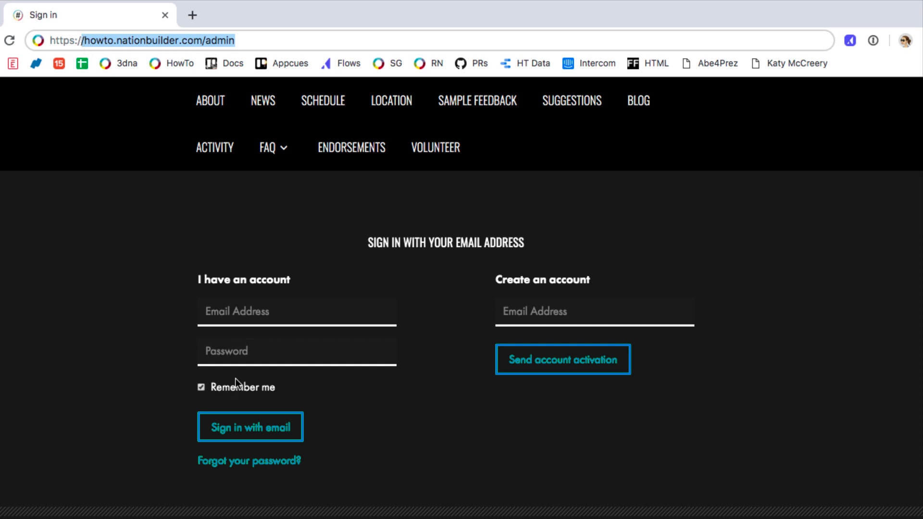
Step: Sign in to NationBuilder with the account's email address and password
click(239, 318)
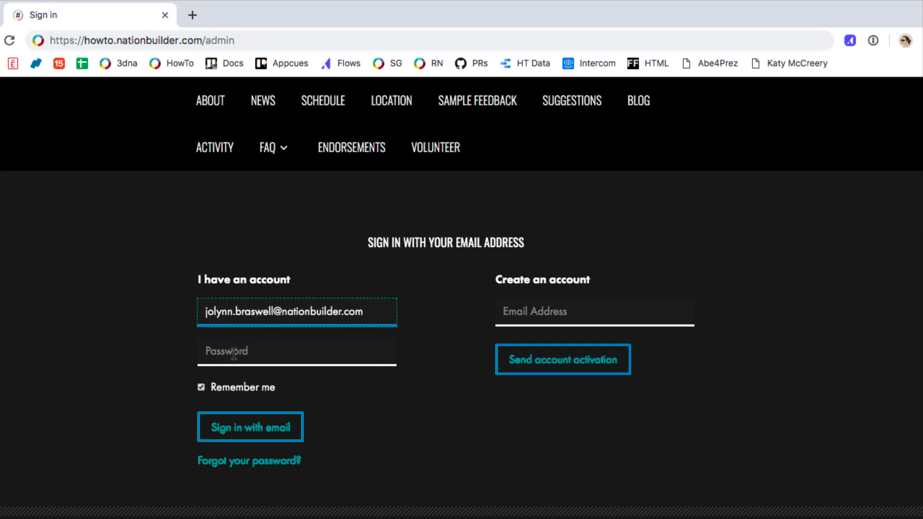
click(234, 355)
text(********)
key(Return)
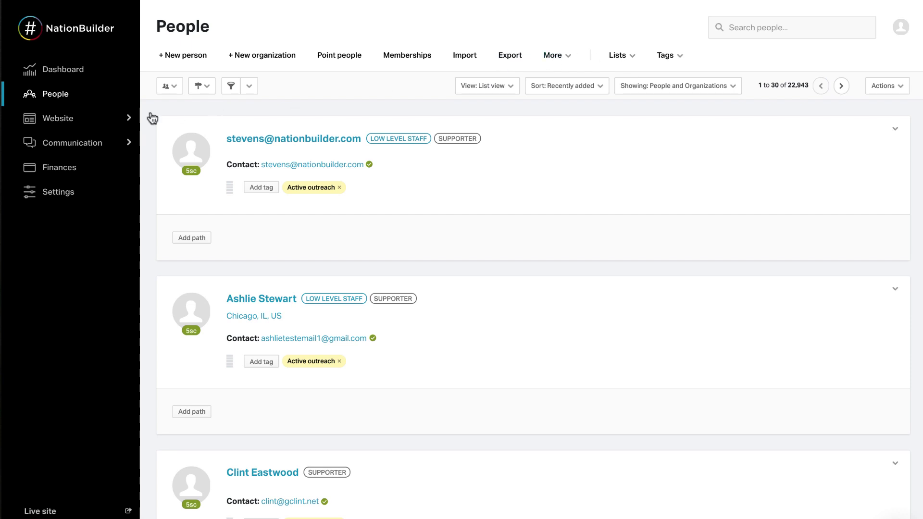
Step: View the Explaining NB site pages and the broadcasters, then bring up the nation's Settings
click(93, 125)
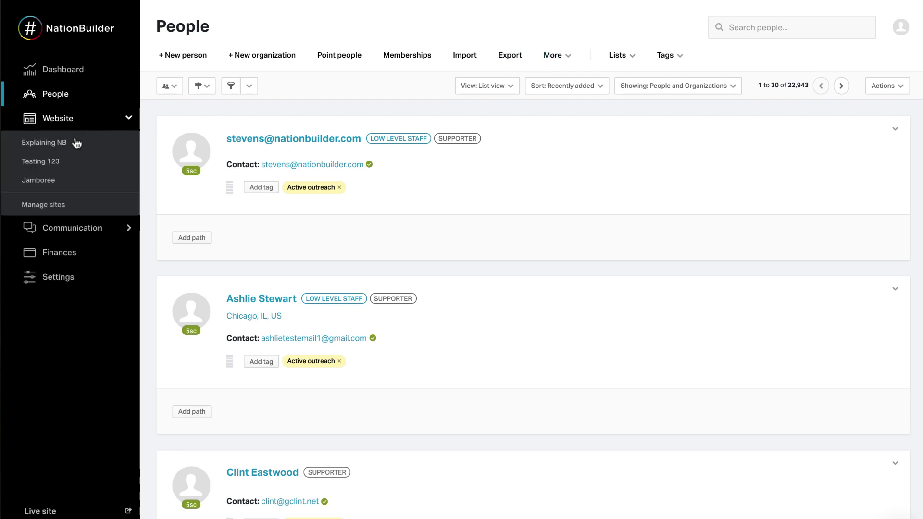
click(93, 178)
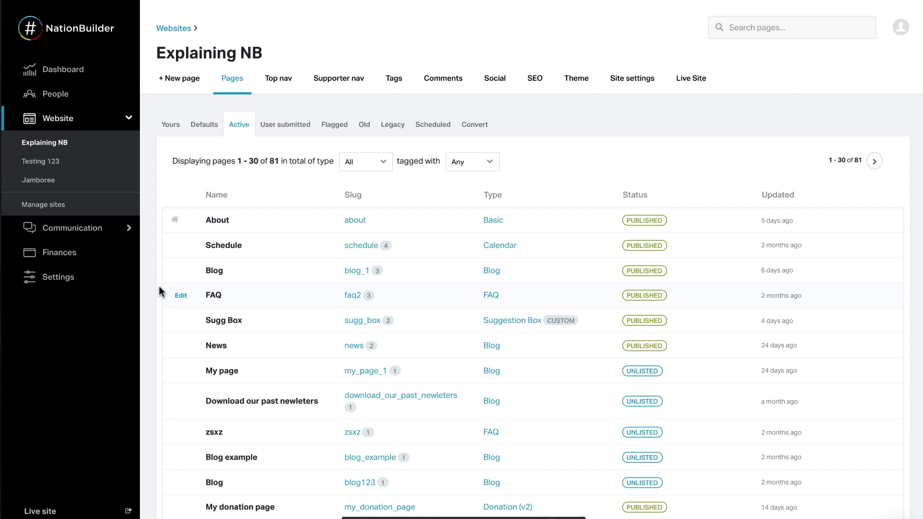
click(105, 235)
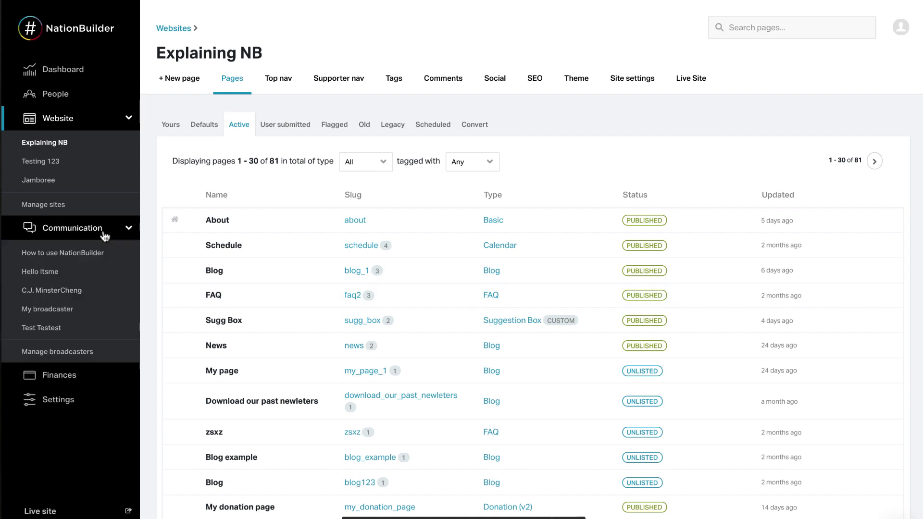
click(84, 355)
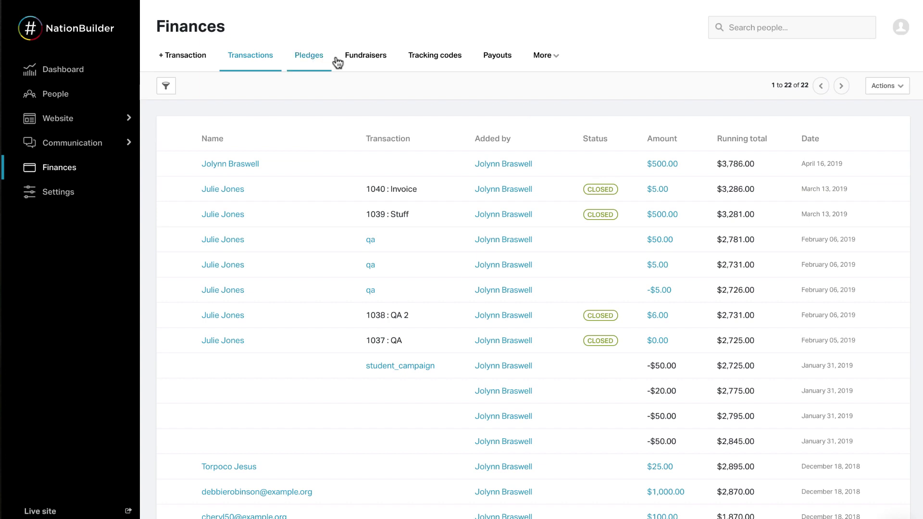
click(82, 201)
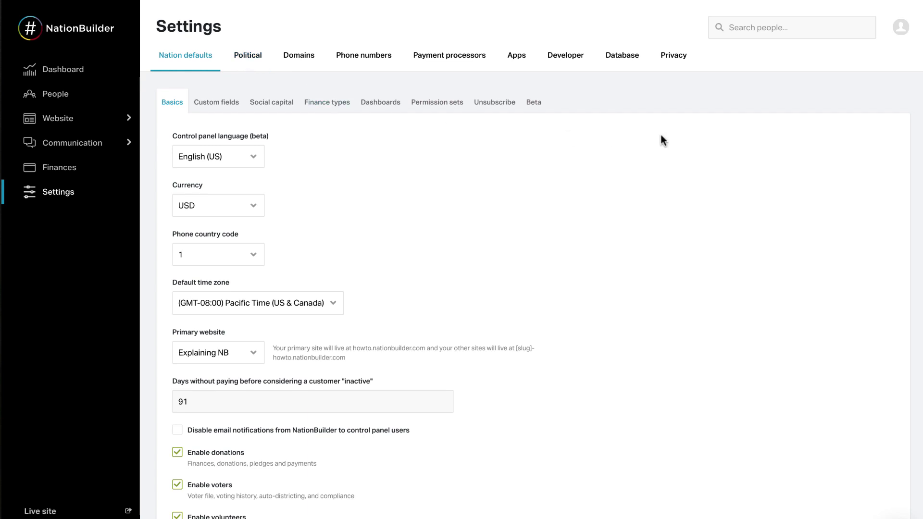
Step: Bring up the account menu from the avatar at top right
click(901, 30)
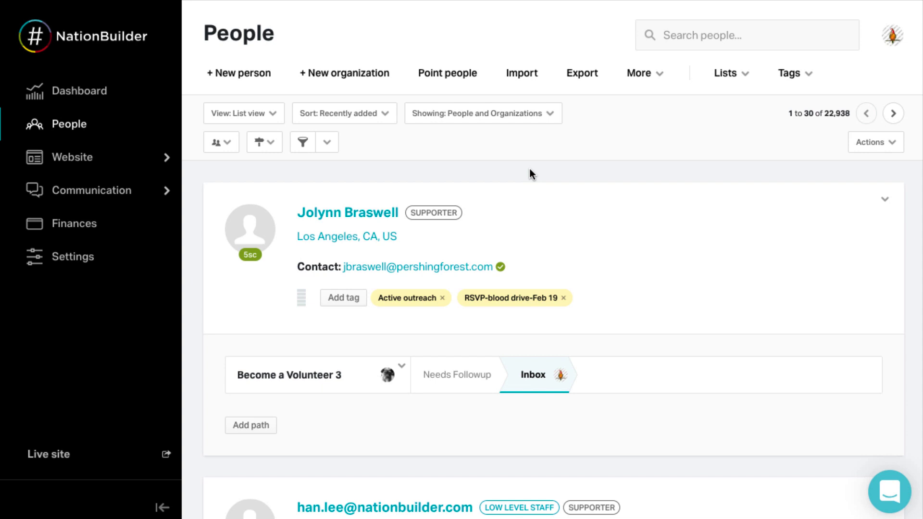
Step: Go to the people Import page and look through the Previous imports table
click(517, 85)
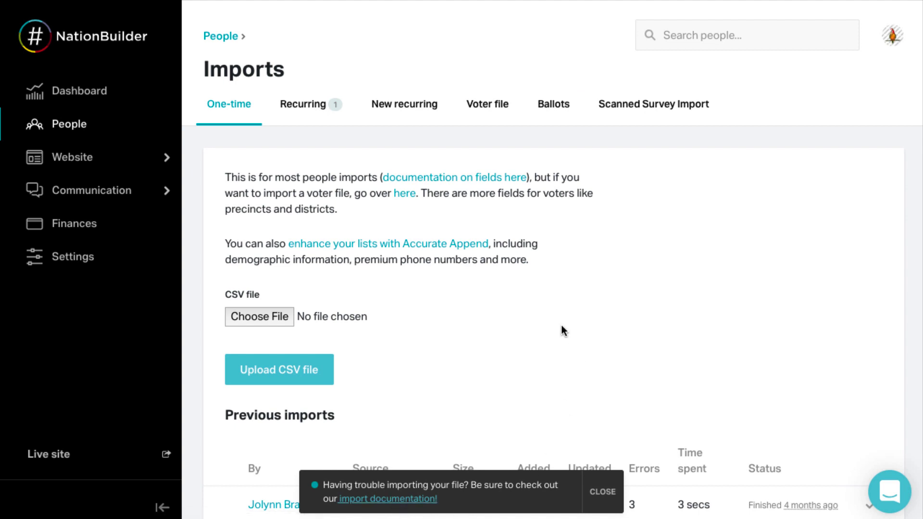
scroll(562, 330, down, 2)
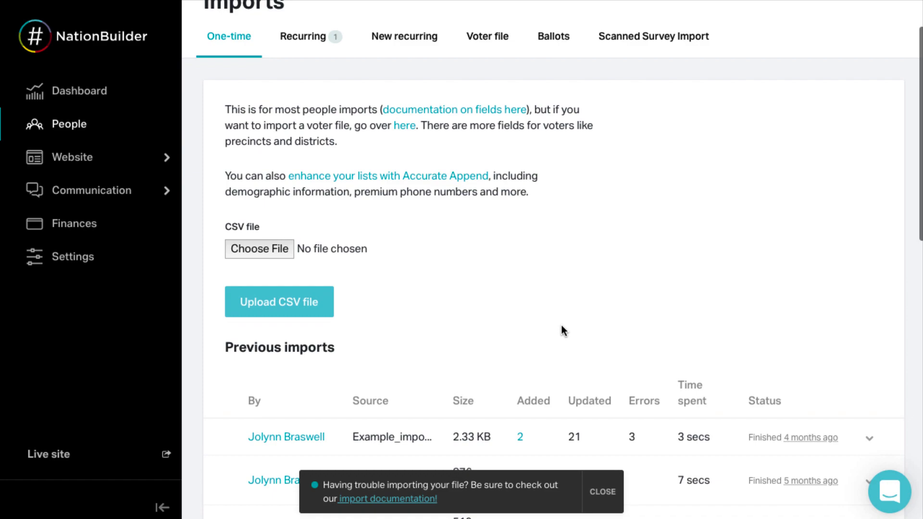
scroll(562, 326, up, 2)
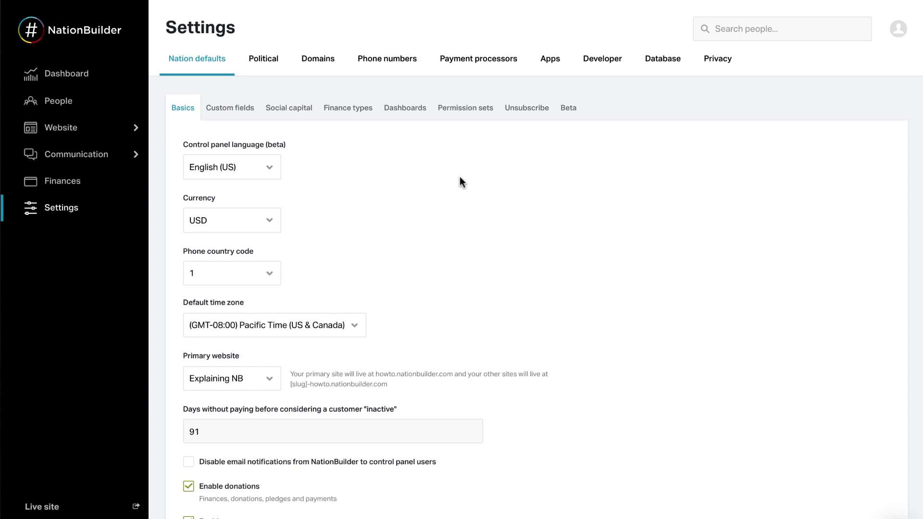
click(480, 71)
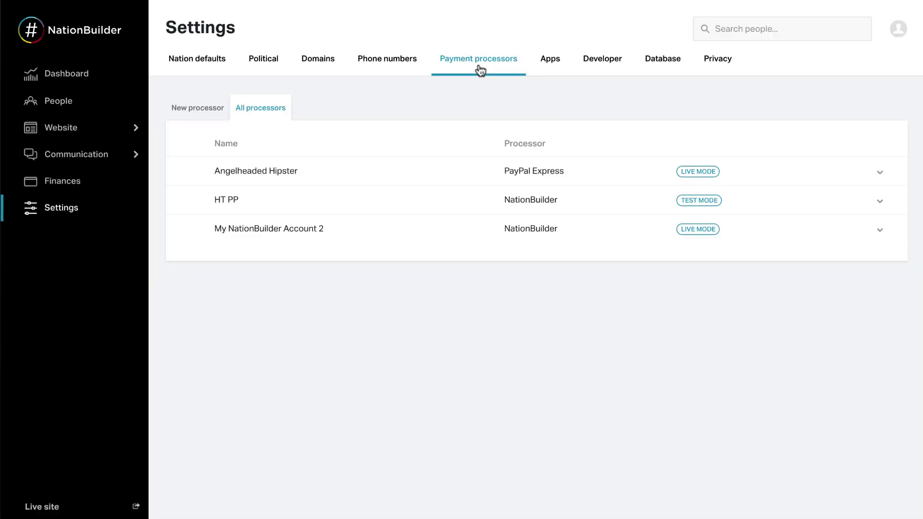
click(203, 113)
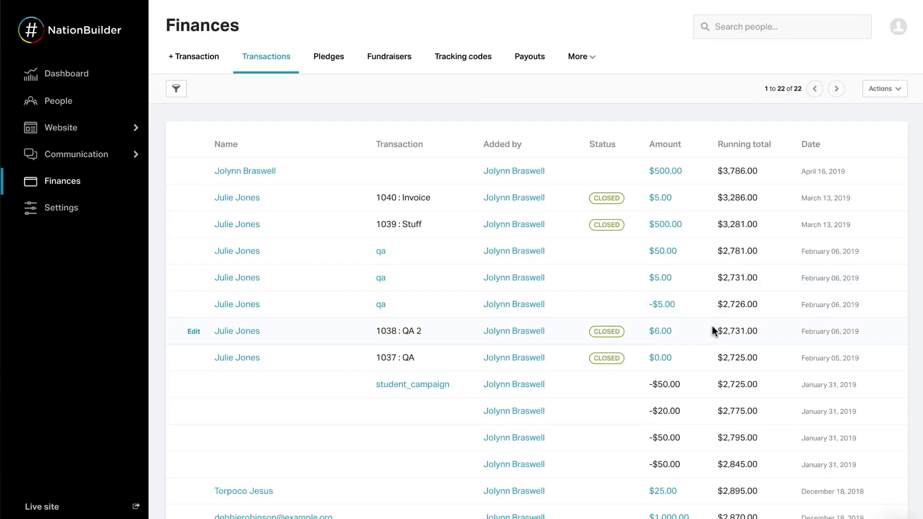
scroll(712, 330, down, 2)
scroll(712, 327, up, 3)
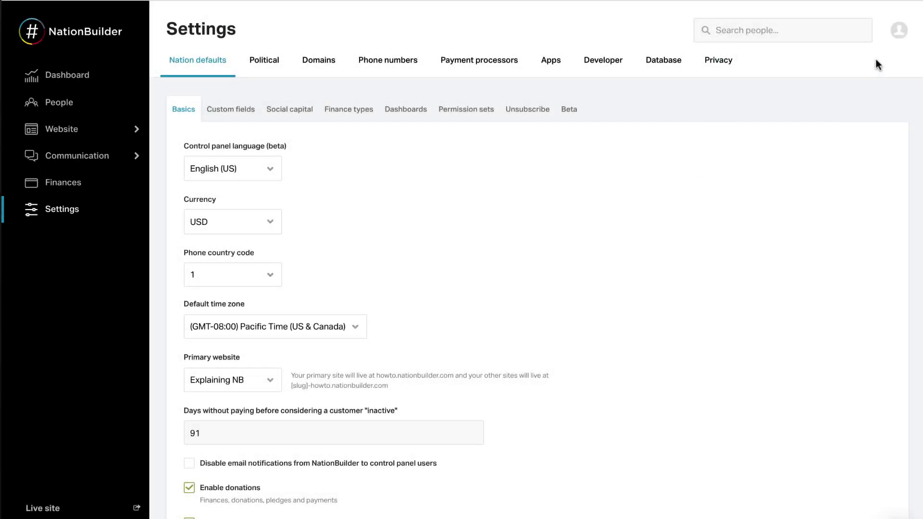
Step: Review the account's Contacts and billing details, ending on the saved Credit cards
click(898, 31)
click(866, 77)
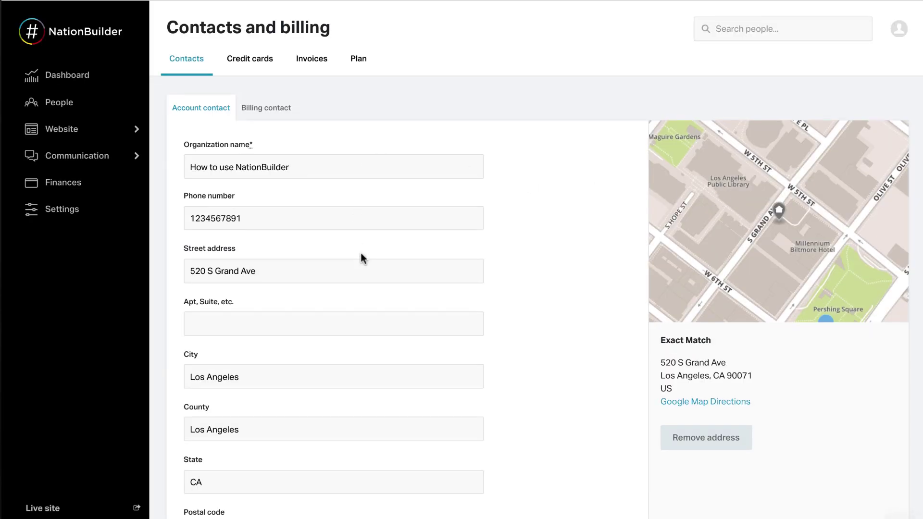
scroll(360, 258, down, 3)
scroll(361, 259, down, 1)
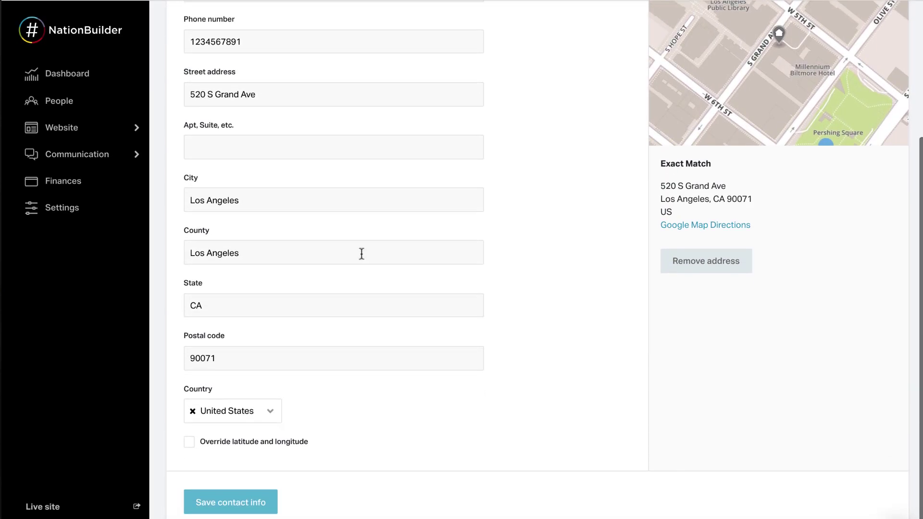
scroll(361, 258, up, 2)
scroll(361, 258, up, 2)
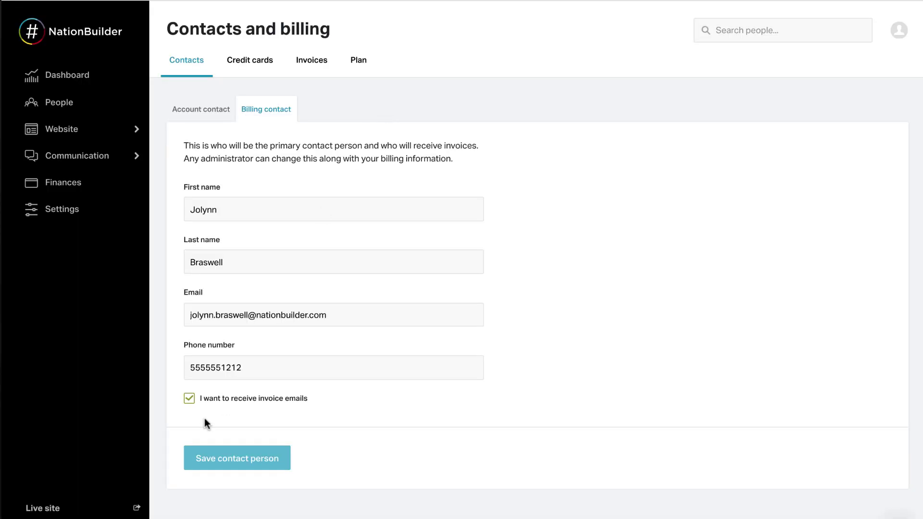
click(257, 68)
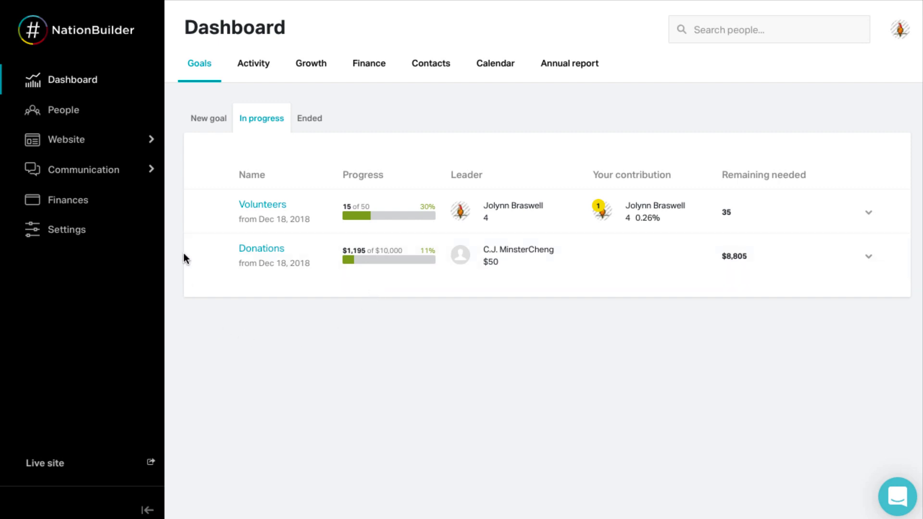
Step: Start a new dashboard goal and look over its Type options, such as Contacts, Donations and Volunteers
click(208, 121)
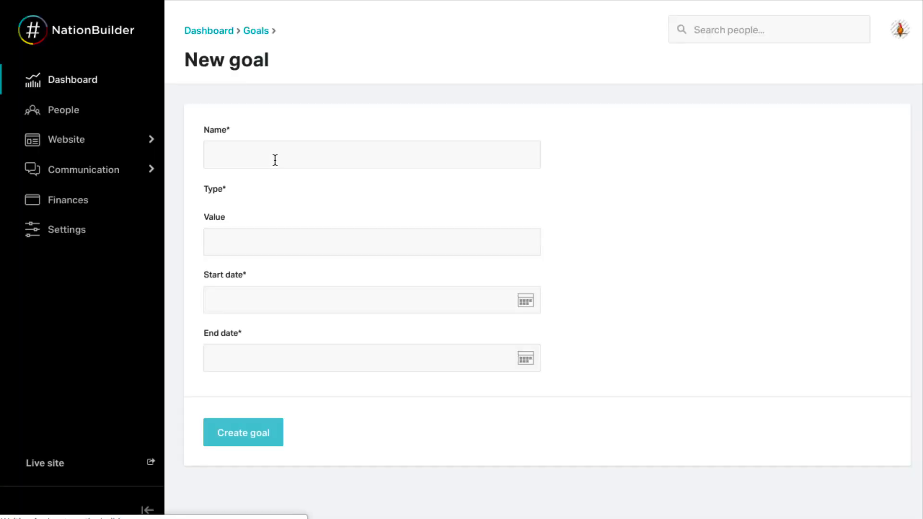
scroll(330, 197, down, 2)
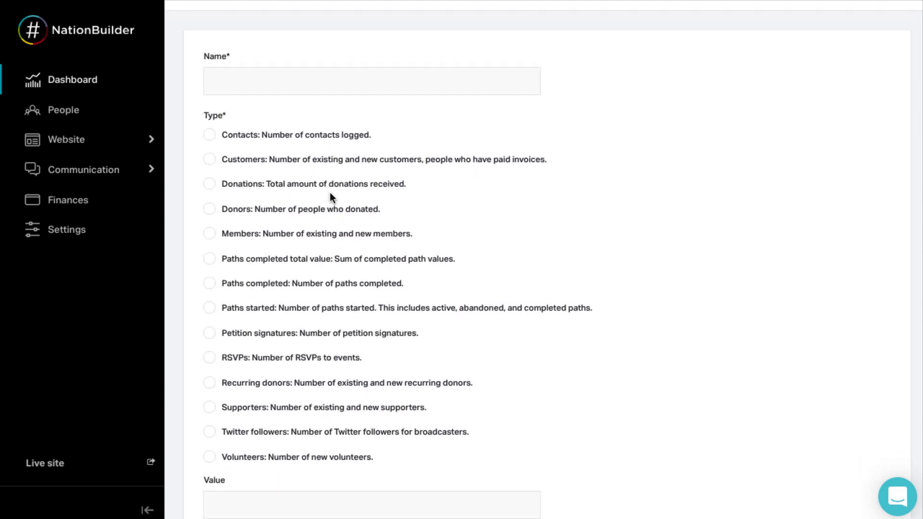
scroll(330, 195, down, 5)
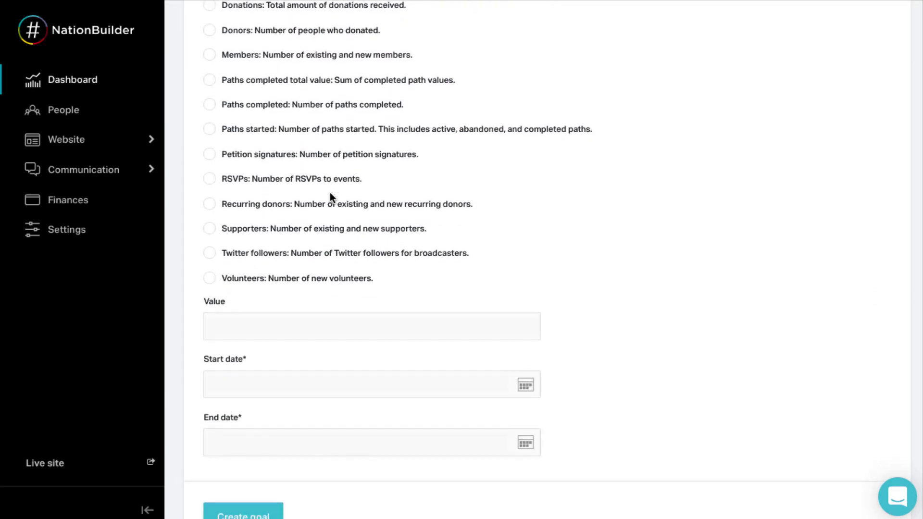
scroll(330, 192, up, 3)
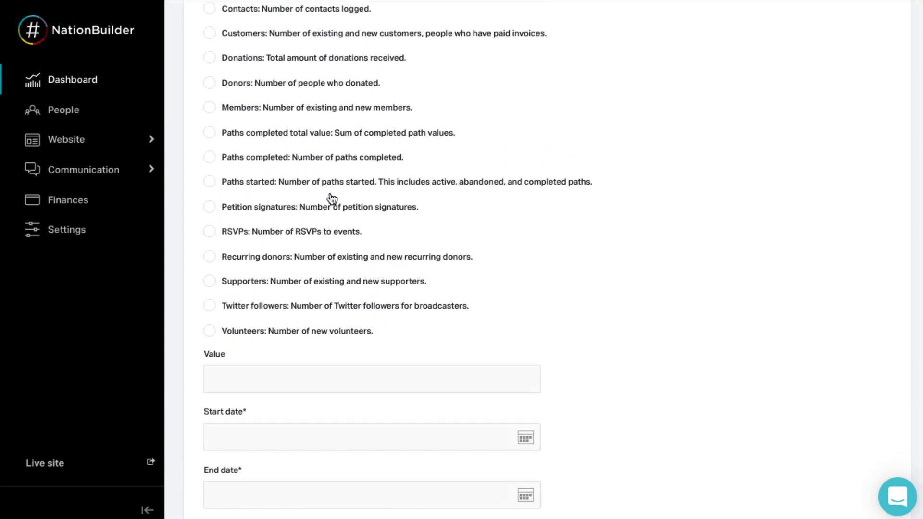
scroll(332, 198, up, 5)
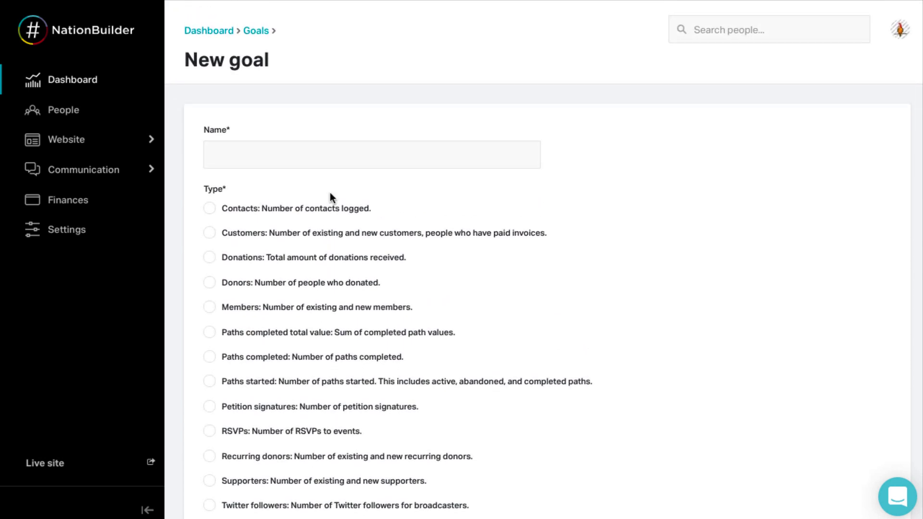
Step: Filter People to the Become a donor path and switch the layout to Path view
click(91, 110)
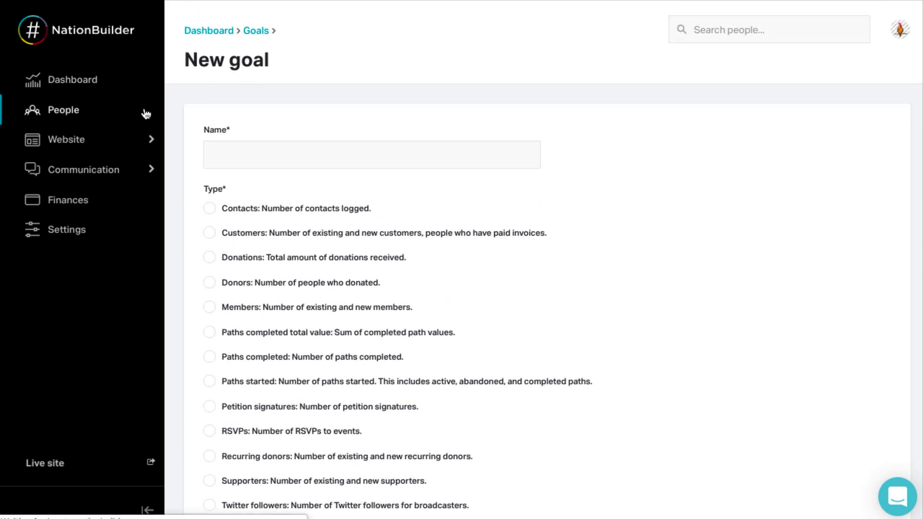
click(241, 102)
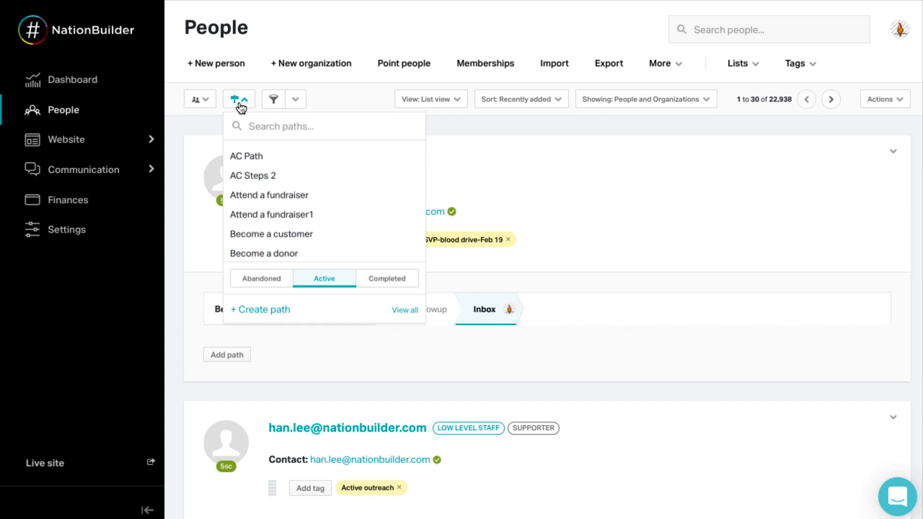
click(272, 255)
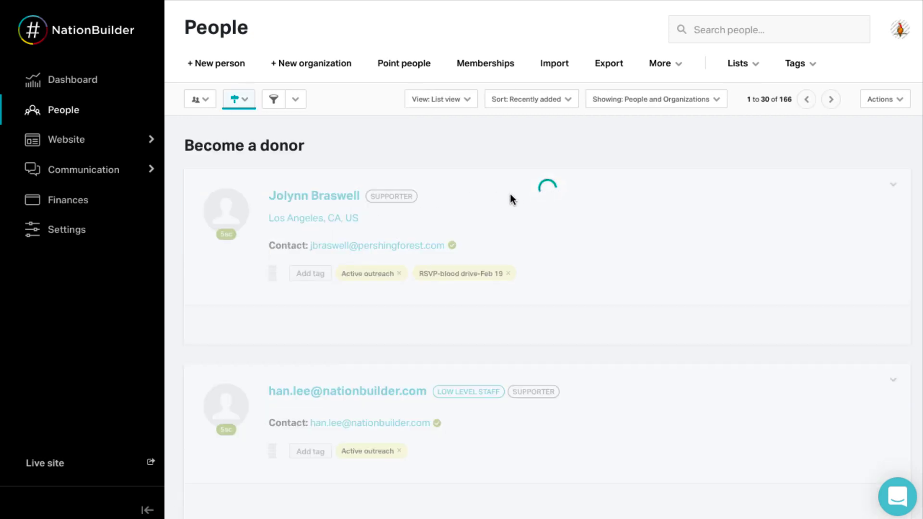
click(467, 103)
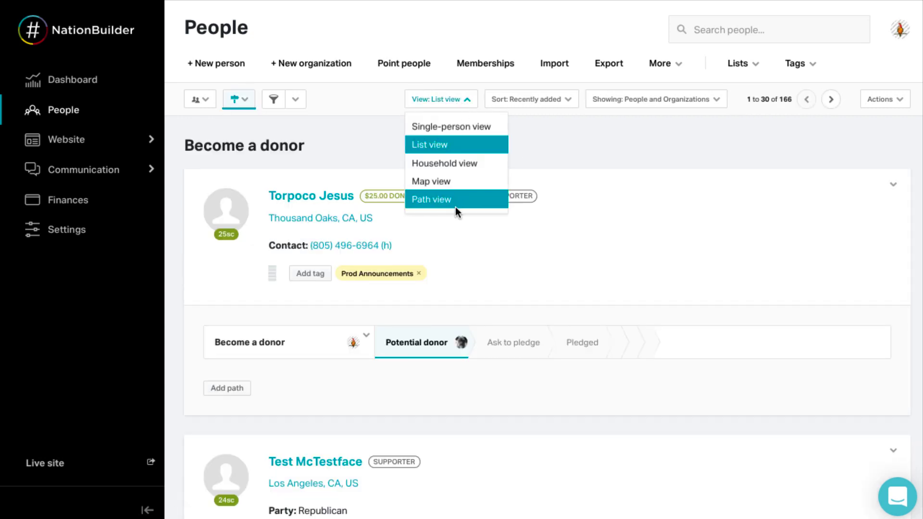
click(454, 203)
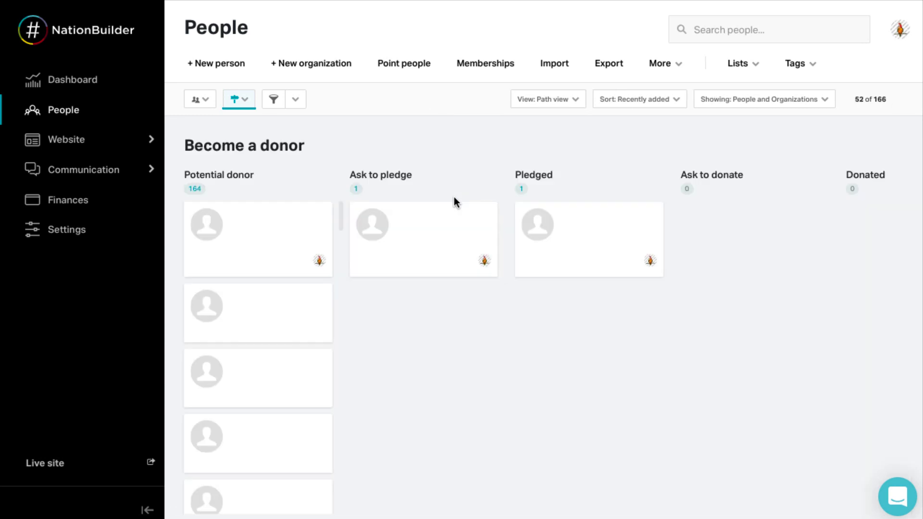